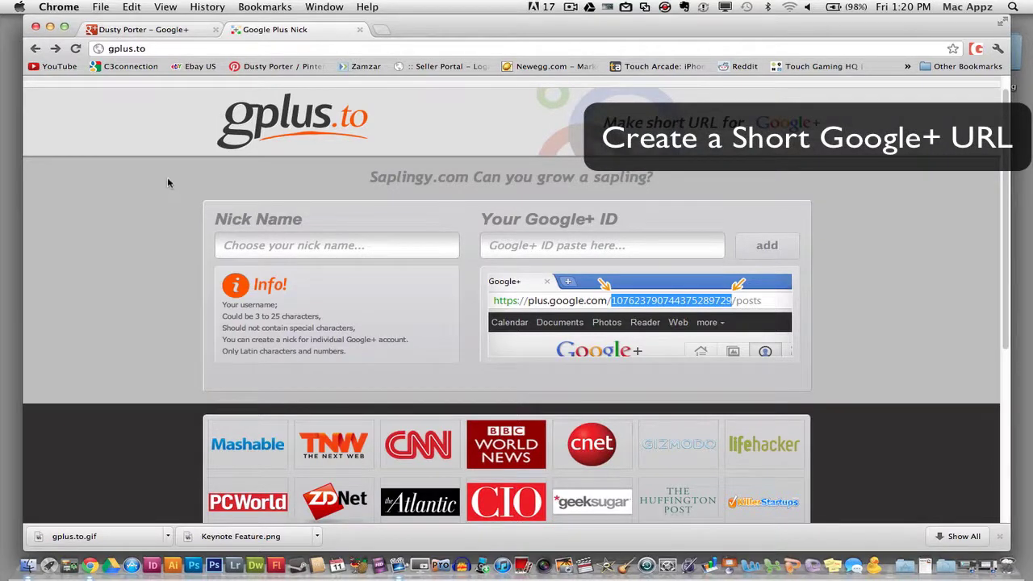
Copy the full numeric-ID web address of the Google+ profile page.
{"action": "left_click", "coordinate": [164, 32]}
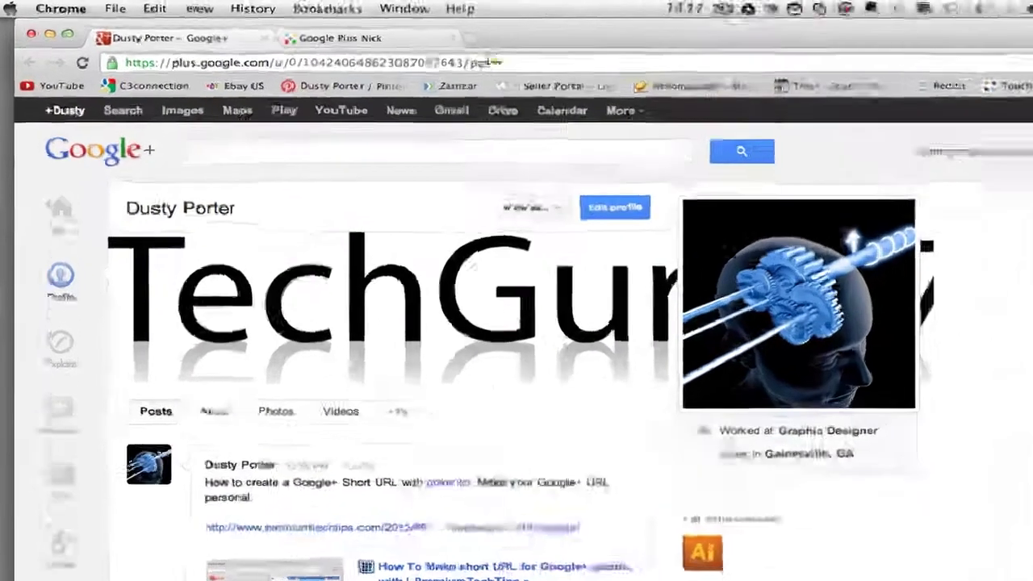
{"action": "left_click_drag", "start_coordinate": [402, 49], "coordinate": [152, 50]}
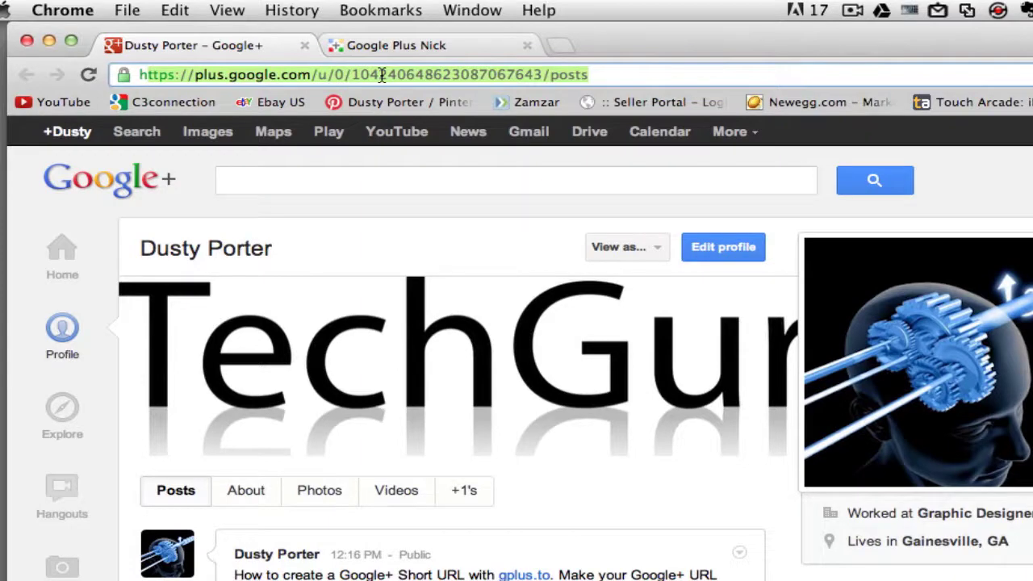
{"action": "left_click", "coordinate": [381, 75]}
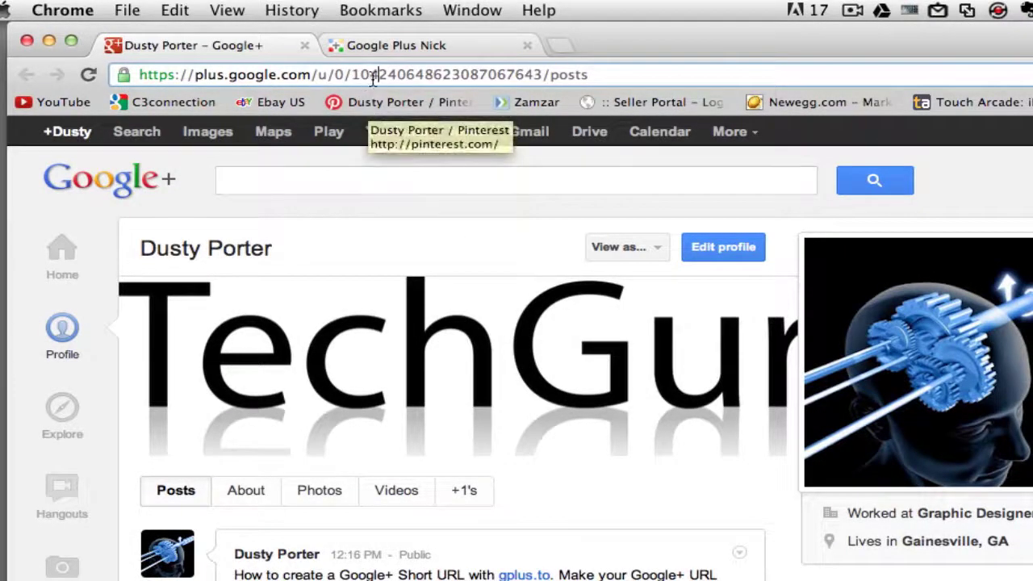
{"action": "triple_click", "coordinate": [474, 74]}
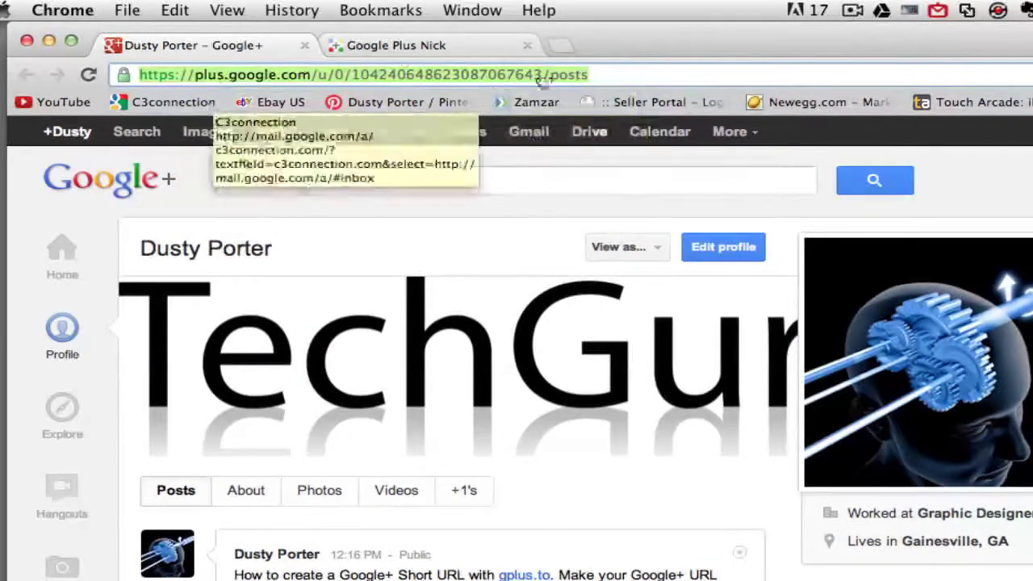
{"action": "right_click", "coordinate": [356, 80]}
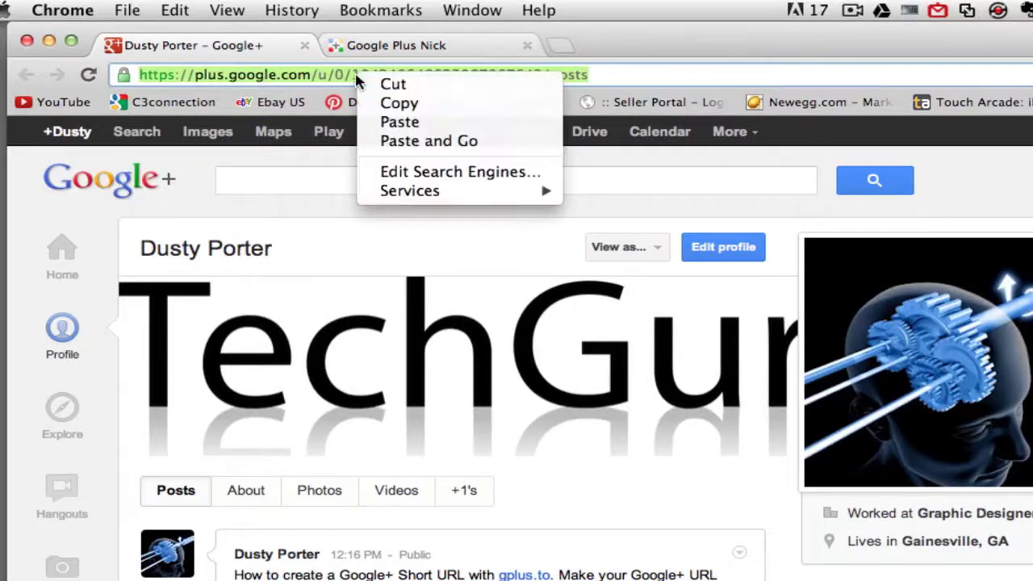
{"action": "left_click", "coordinate": [395, 103]}
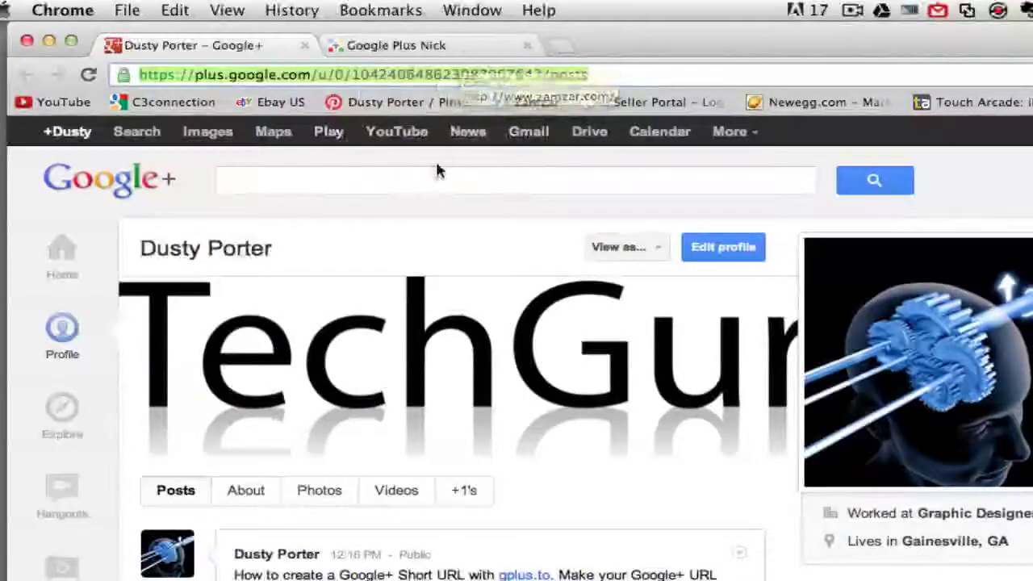
Paste the copied Google+ profile URL into the gplus.to Google+ ID field.
{"action": "left_click", "coordinate": [410, 48]}
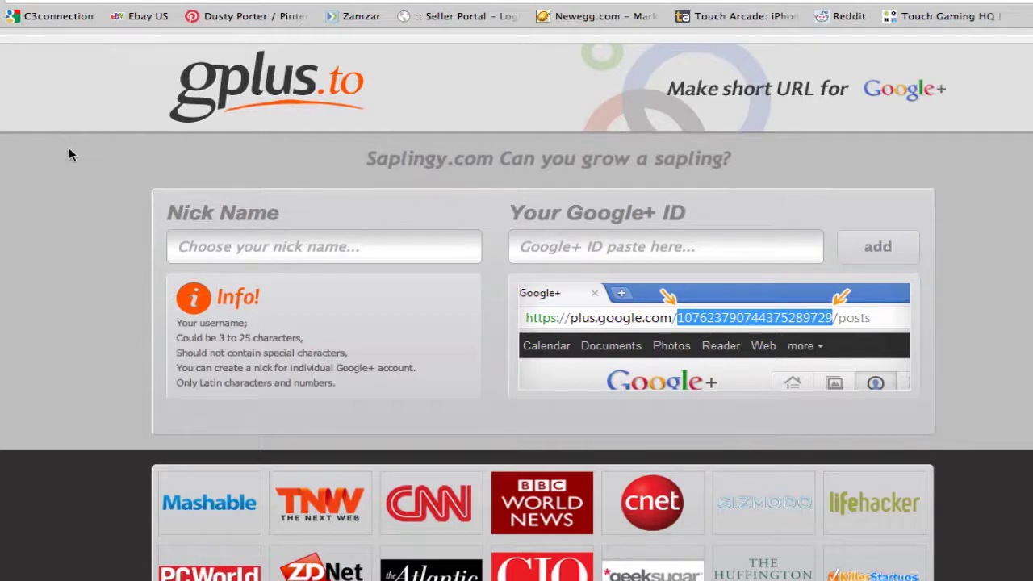
{"action": "left_click", "coordinate": [550, 250]}
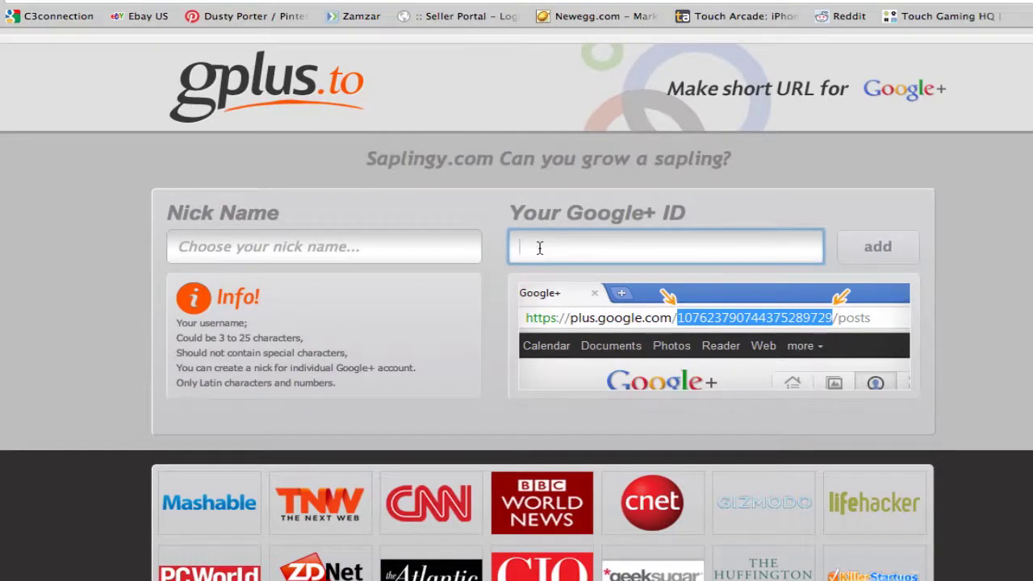
{"action": "right_click", "coordinate": [541, 254]}
{"action": "left_click", "coordinate": [575, 330]}
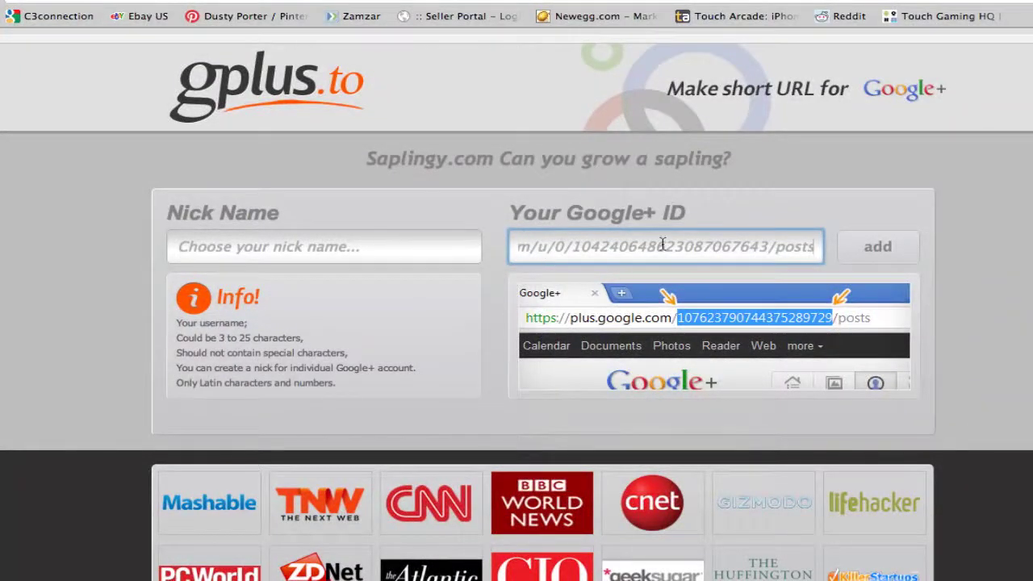
{"action": "left_click", "coordinate": [409, 248]}
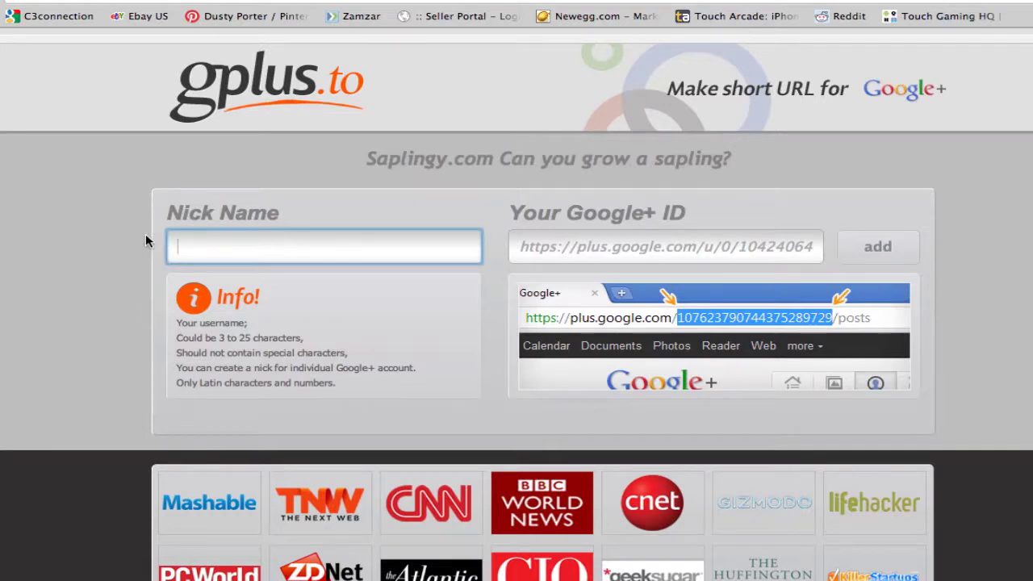
Enter 'techguru77' as the nickname in the gplus.to form.
{"action": "type", "text": "techguru77"}
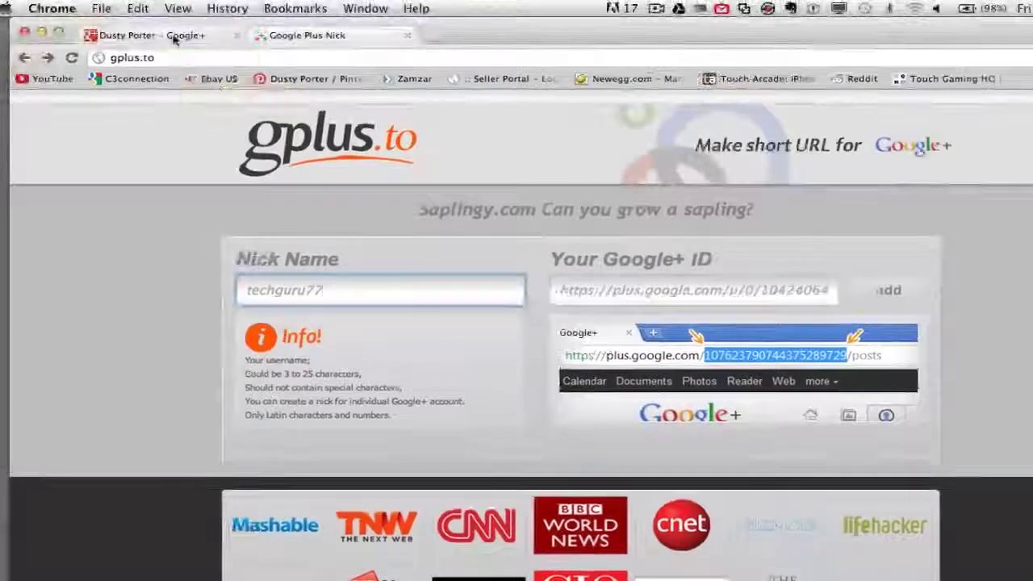
{"action": "left_click", "coordinate": [161, 36]}
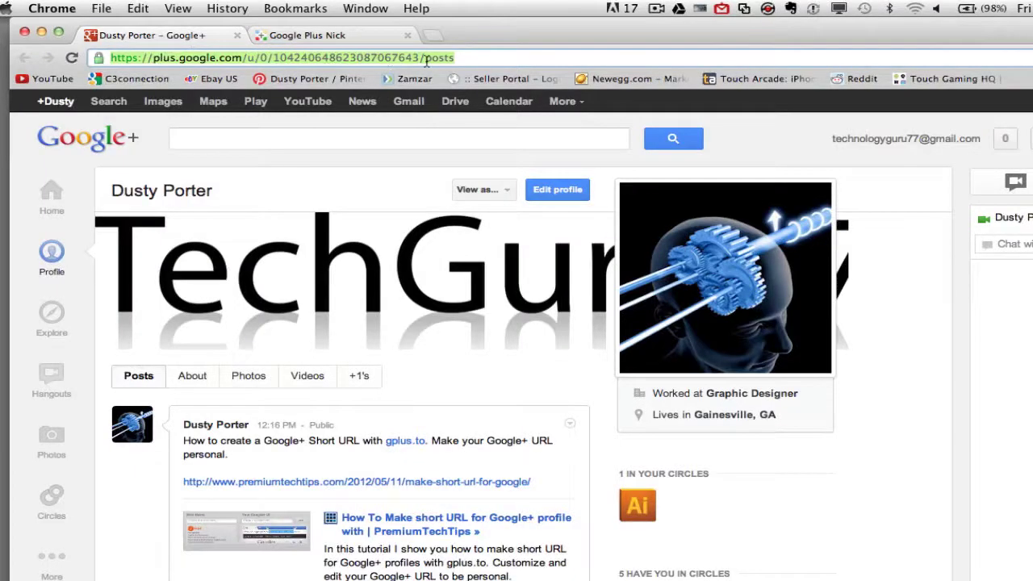
{"action": "left_click", "coordinate": [315, 37]}
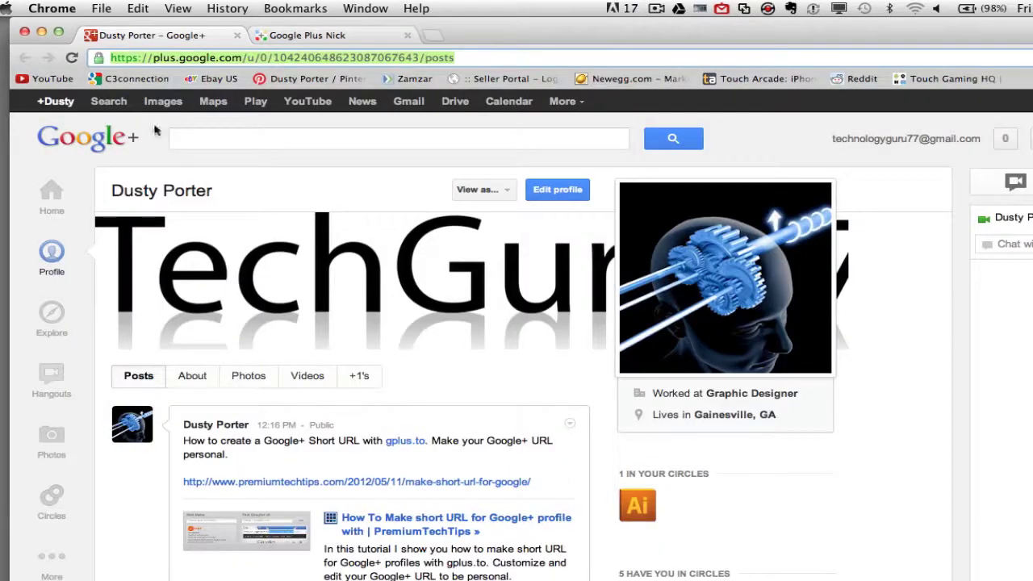
{"action": "left_click", "coordinate": [133, 36]}
{"action": "left_click", "coordinate": [299, 36]}
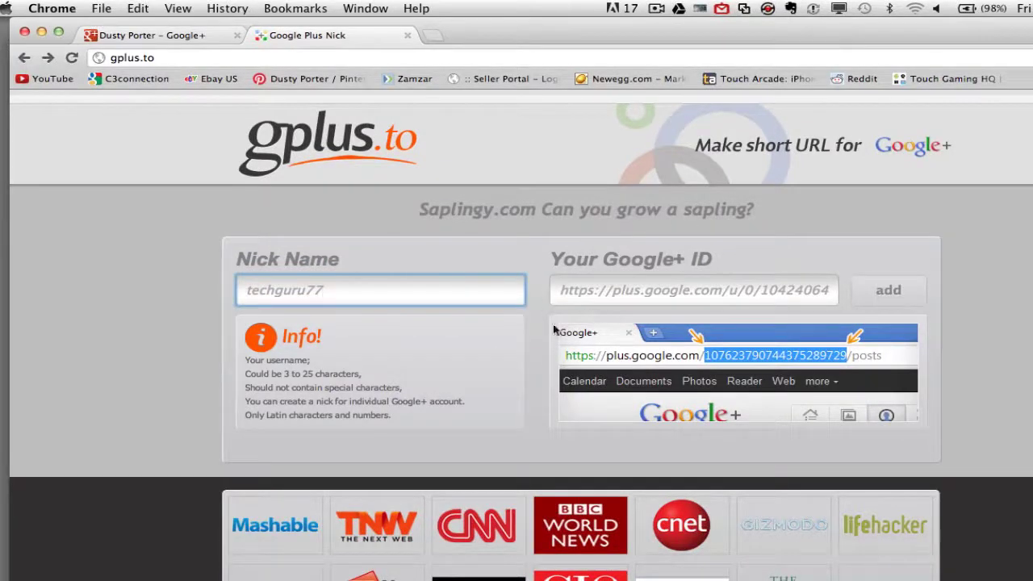
Submit the gplus.to form and check the resulting error banner.
{"action": "left_click", "coordinate": [889, 294]}
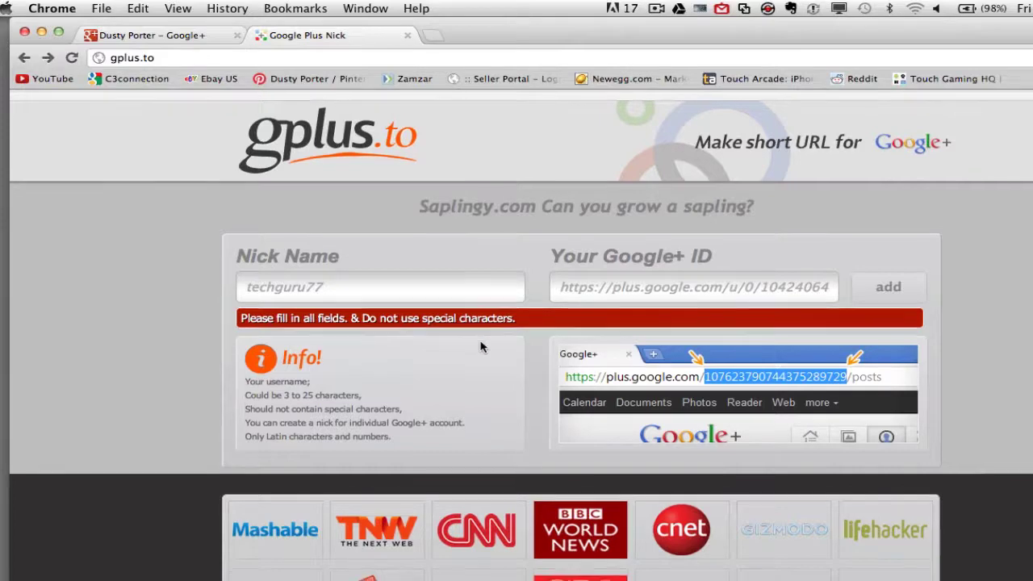
{"action": "scroll", "coordinate": [471, 335], "scroll_direction": "down", "scroll_amount": 5}
{"action": "scroll", "coordinate": [471, 335], "scroll_direction": "up", "scroll_amount": 6}
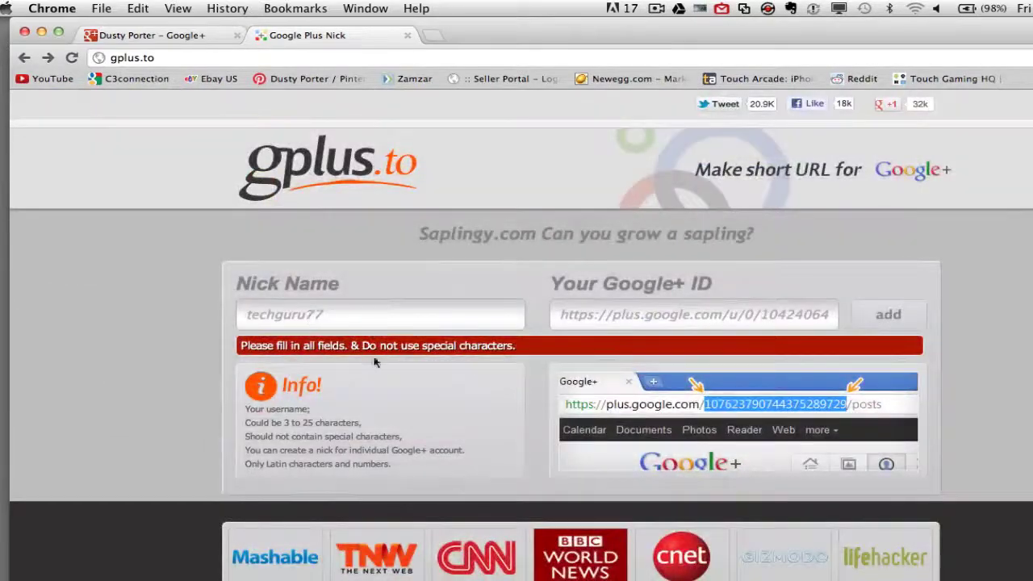